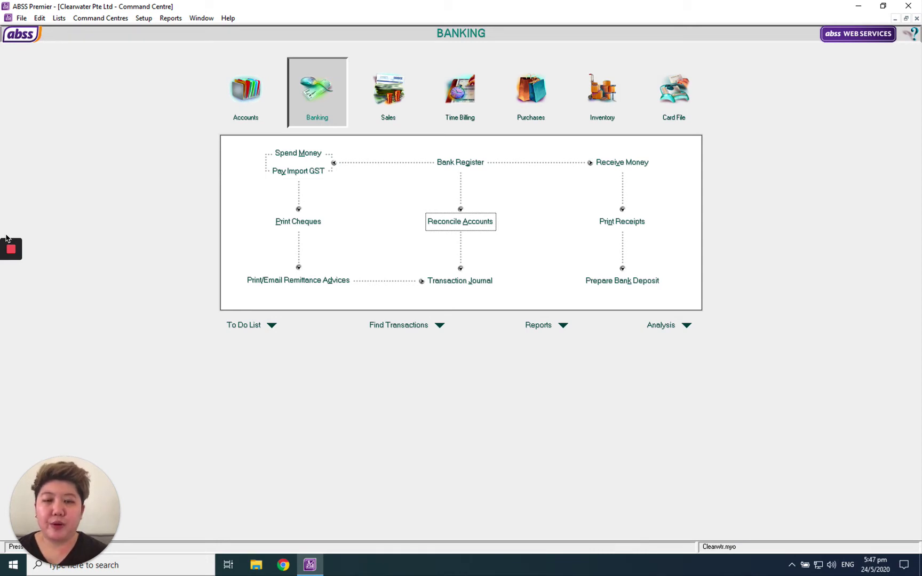
View the Spend Money details of withdrawal cheque 123888 for S$1,000 from the register.
left_click(455, 165)
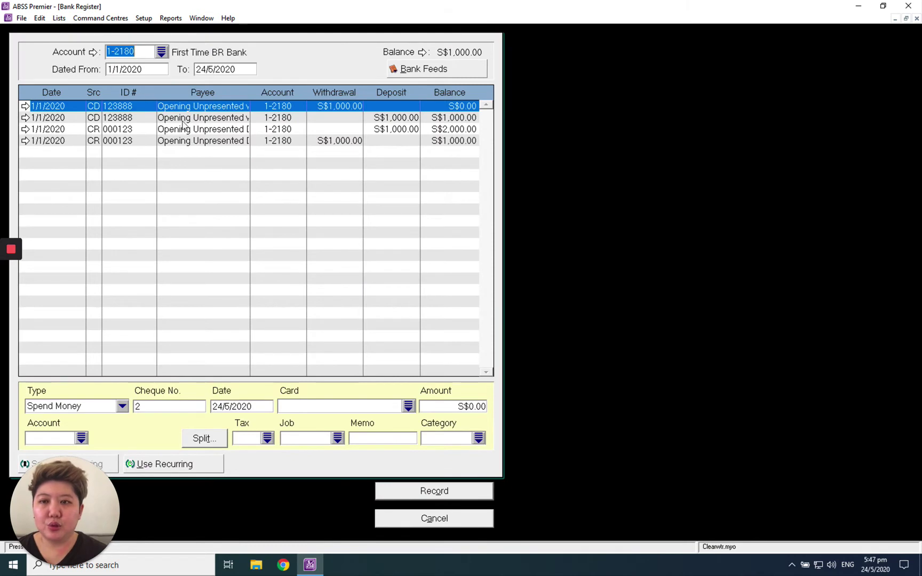
left_click(198, 108)
double_click(198, 106)
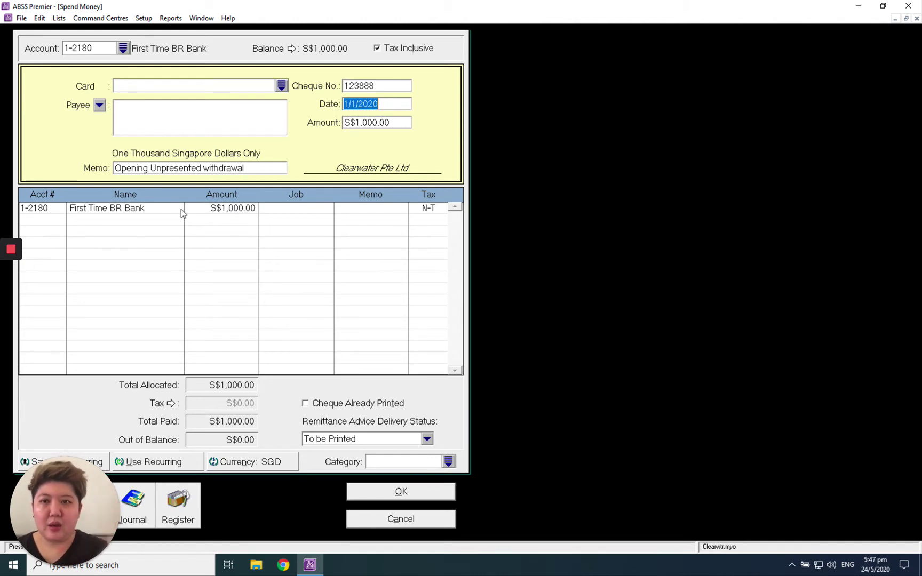
Review deposit CR 000123 for S$1,000 in Receive Money, then leave the register unchanged.
left_click(401, 518)
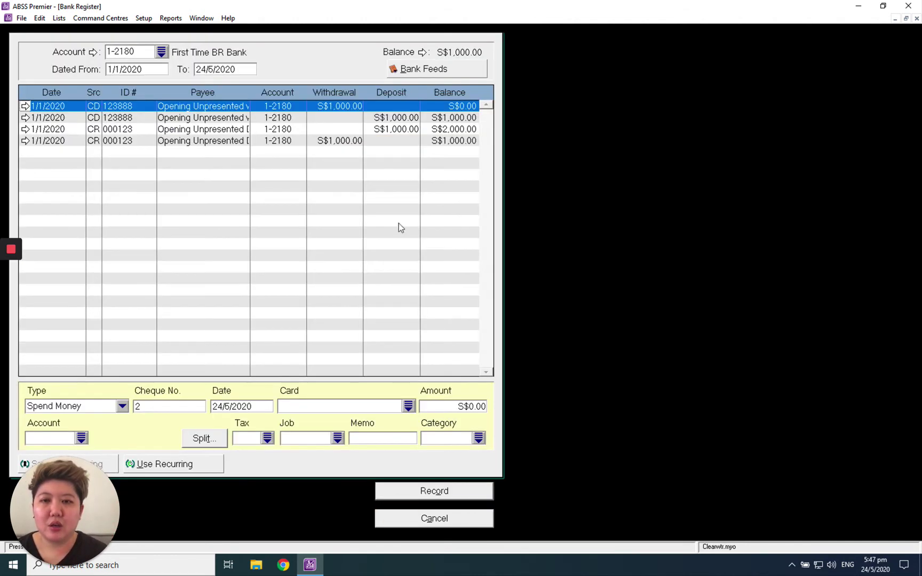
double_click(294, 140)
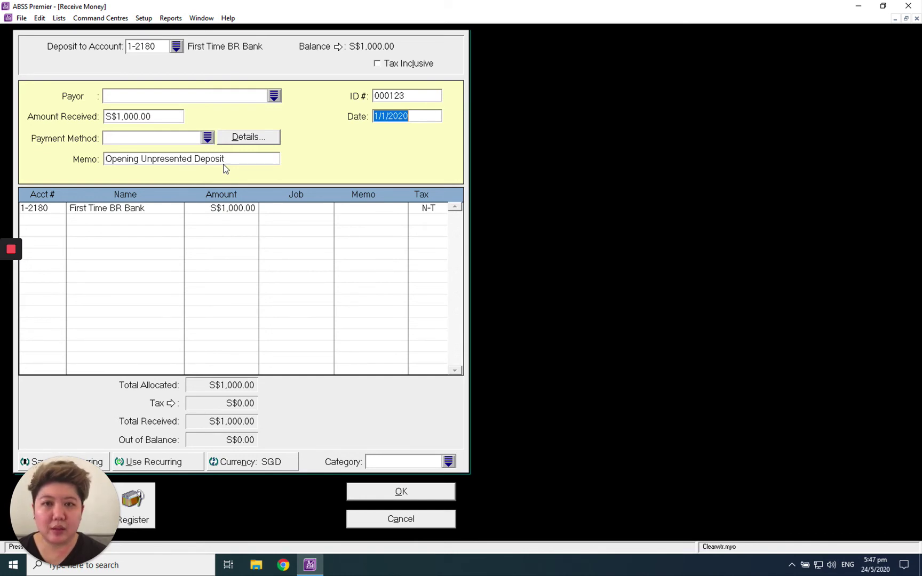
left_click(435, 524)
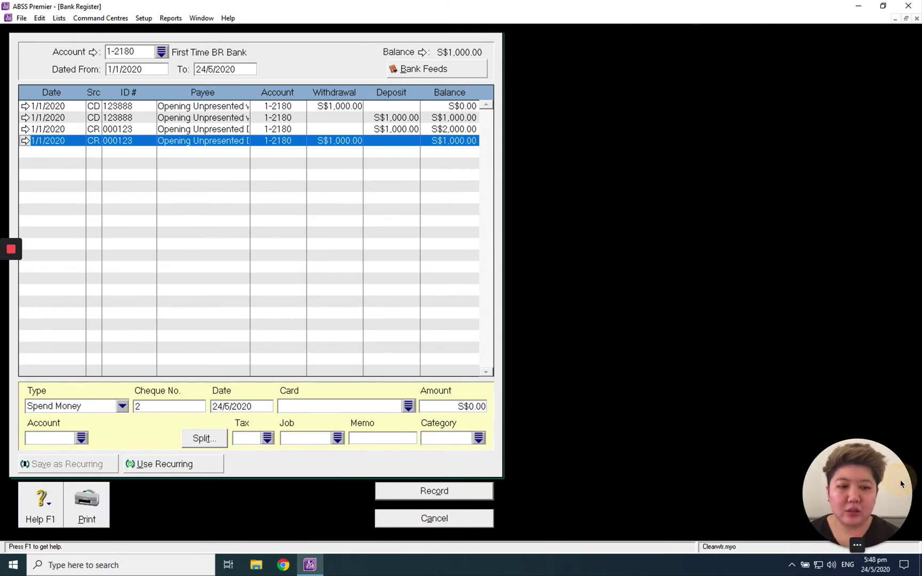
left_click(405, 519)
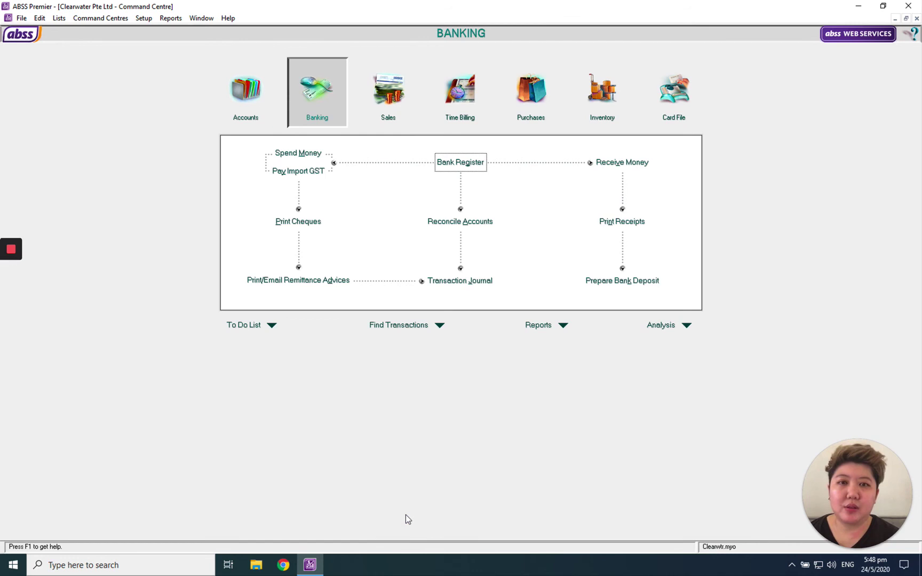
Begin reconciling account 1-2180 with bank statement date 1/1/2020 to list its transactions.
left_click(464, 229)
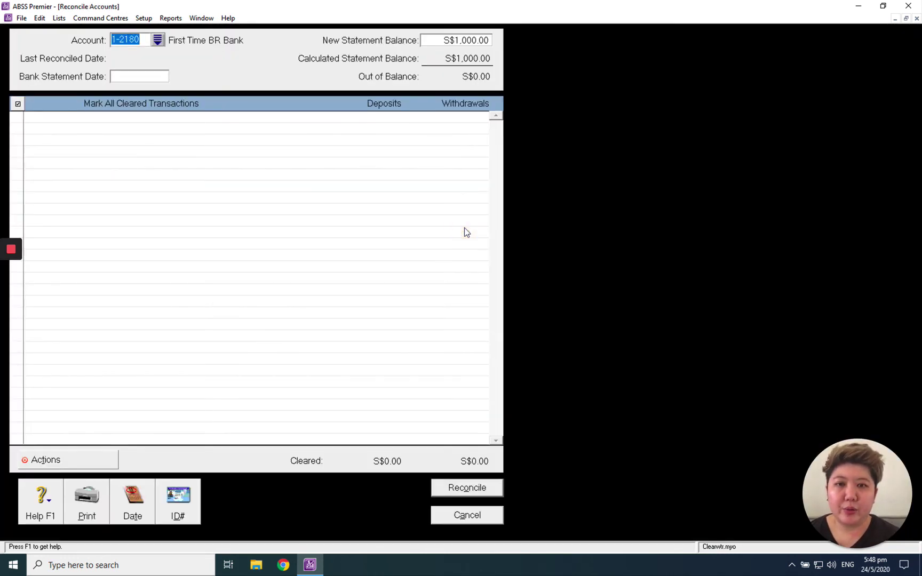
left_click(156, 77)
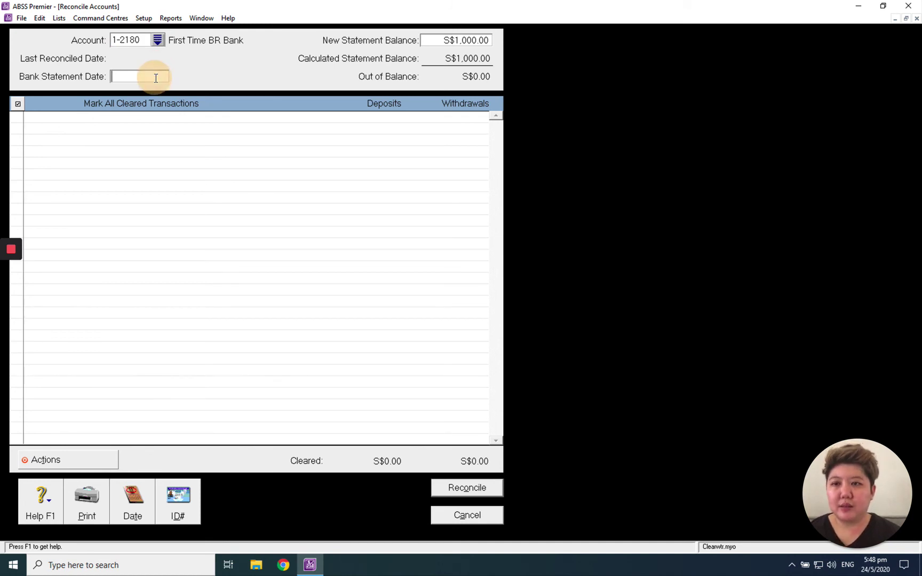
type("1/1/2")
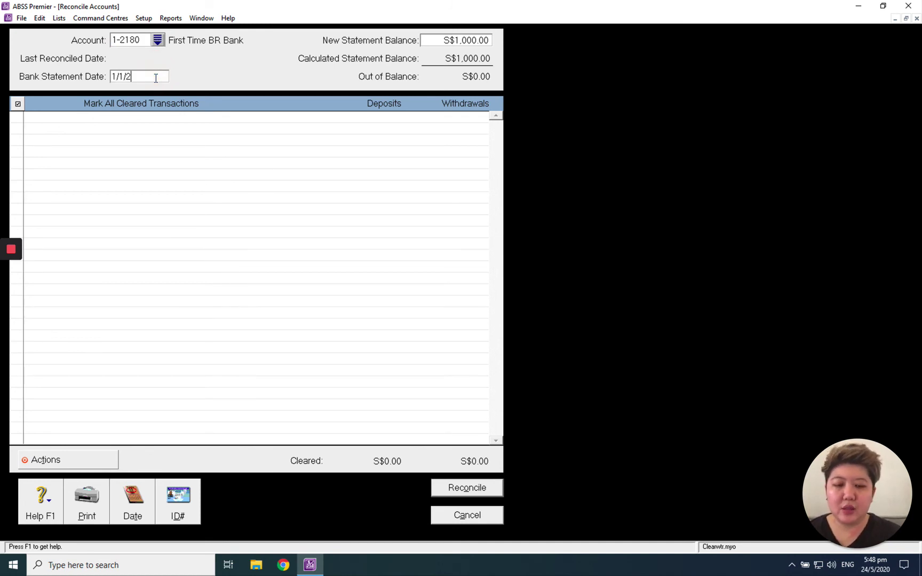
type("020")
key("Tab")
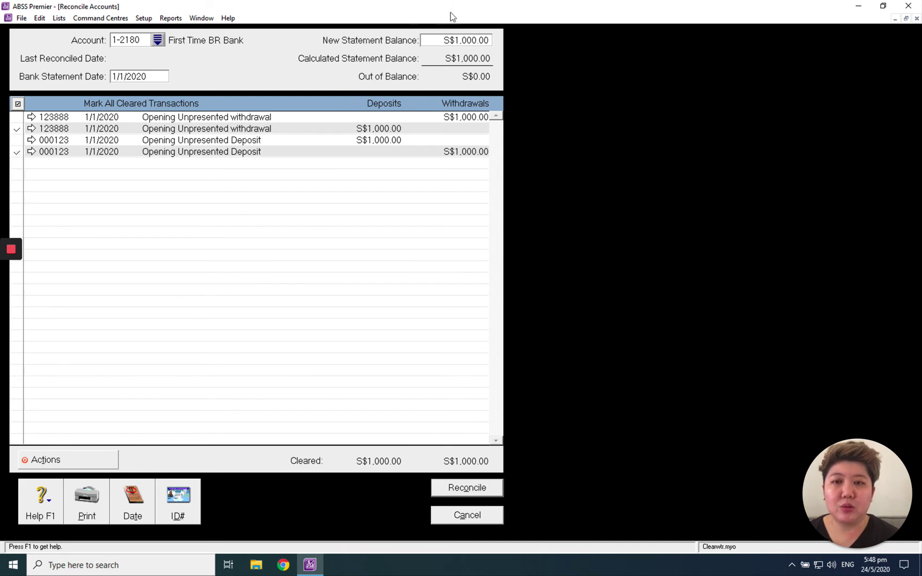
Reconcile the cleared offsetting entries and confirm, making 1/1/2020 the last reconciled date.
left_click(468, 493)
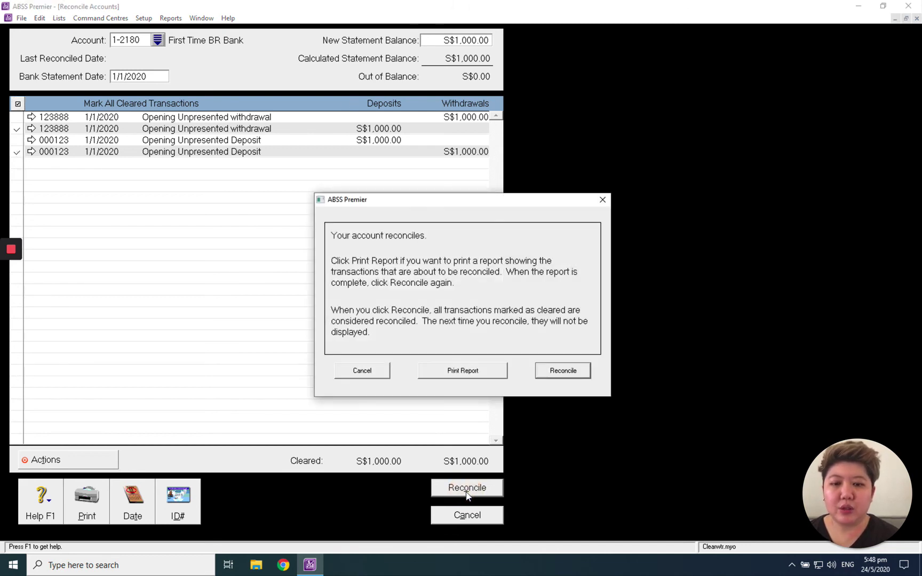
left_click(561, 370)
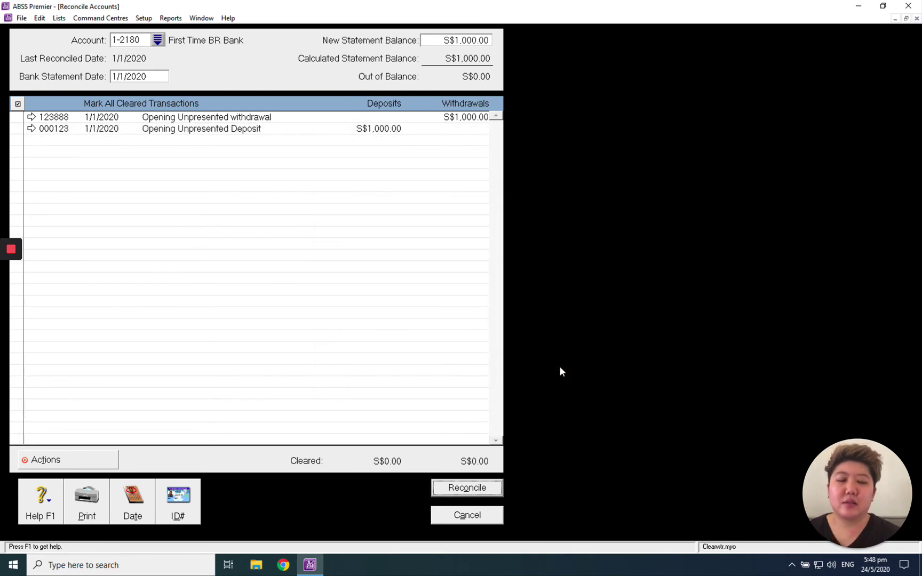